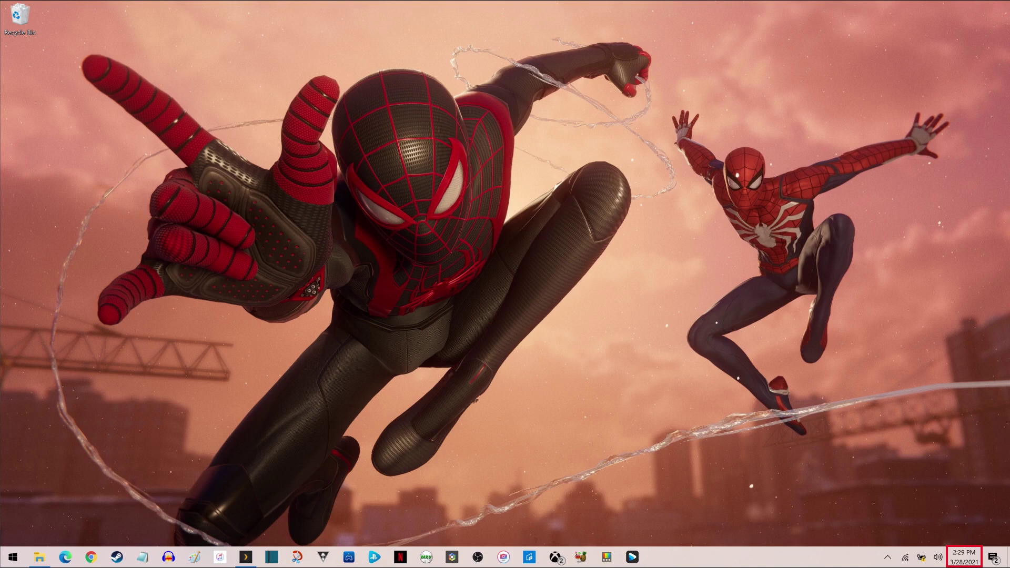
# Open Date & time settings from the taskbar clock's right-click menu.
pyautogui.rightClick(963, 557)
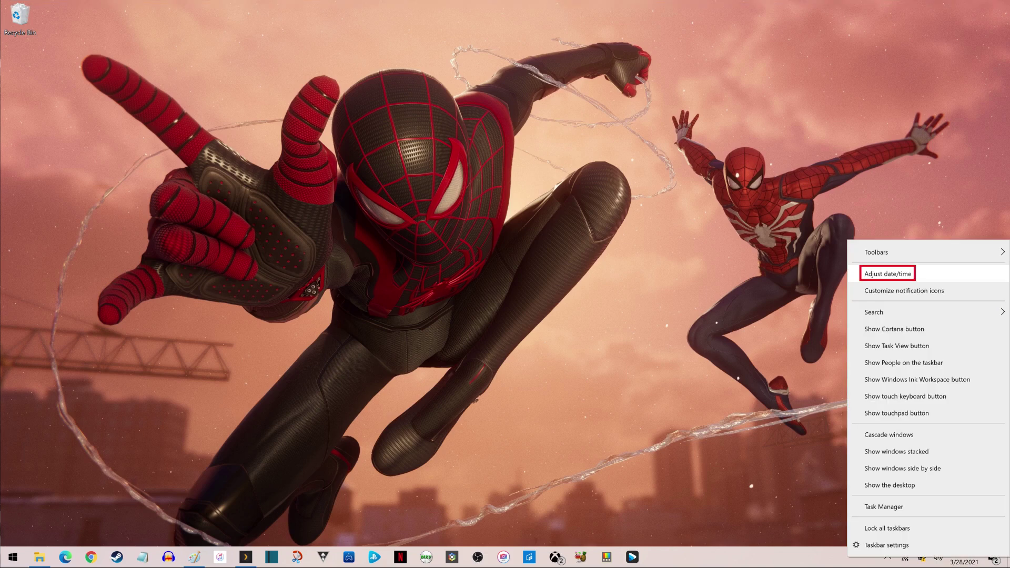
pyautogui.click(888, 274)
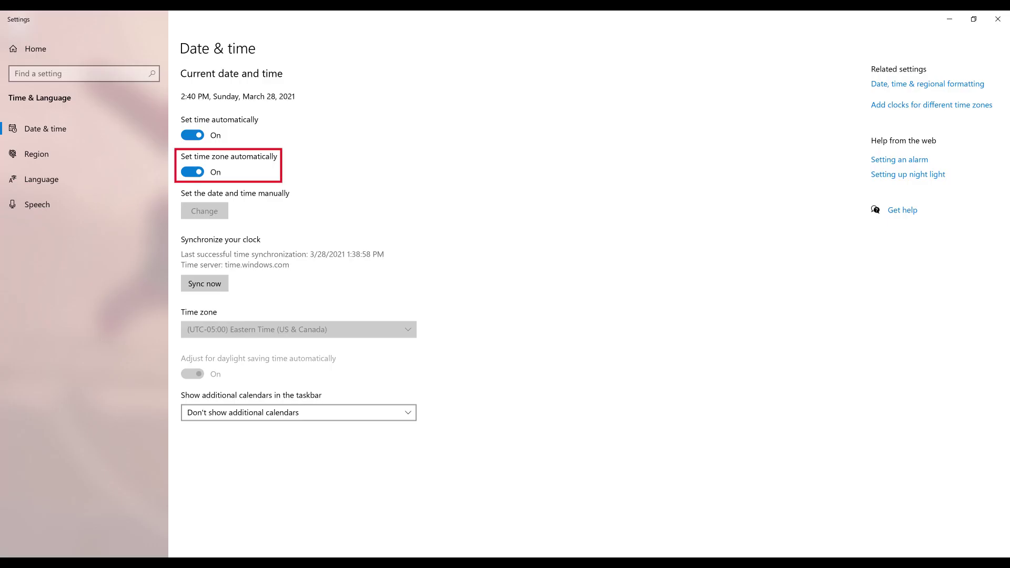
# Turn off 'Set time zone automatically' to allow manual time zone selection.
pyautogui.click(192, 172)
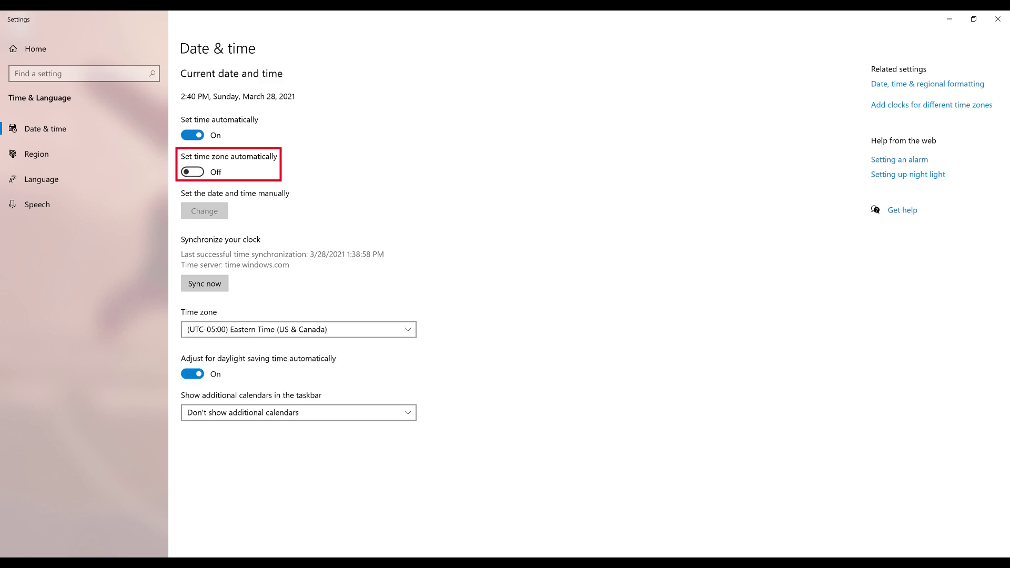